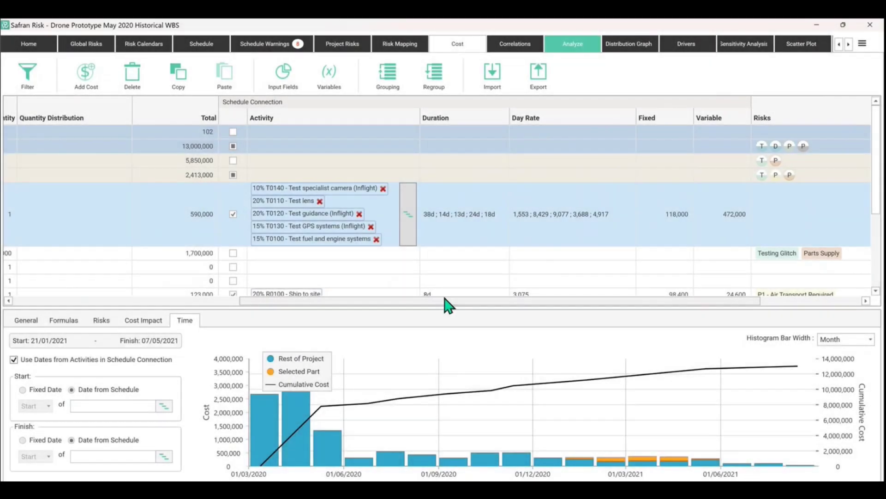
- Display the formula references and price formula of the Best-Guess Penalty Fees cost under Other Costs
{"action": "left_click_drag", "start_coordinate": [445, 298], "coordinate": [218, 263]}
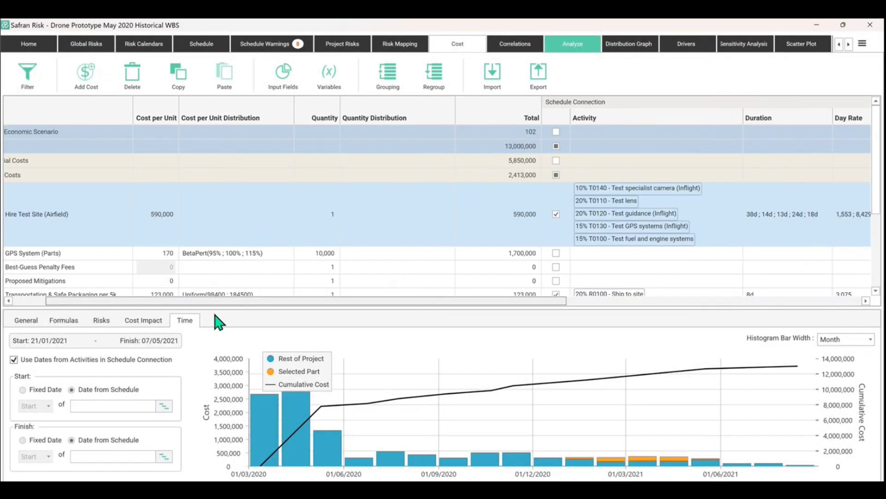
{"action": "left_click", "coordinate": [64, 320]}
{"action": "scroll", "coordinate": [116, 259], "scroll_direction": "down", "scroll_amount": 3}
{"action": "left_click", "coordinate": [114, 232]}
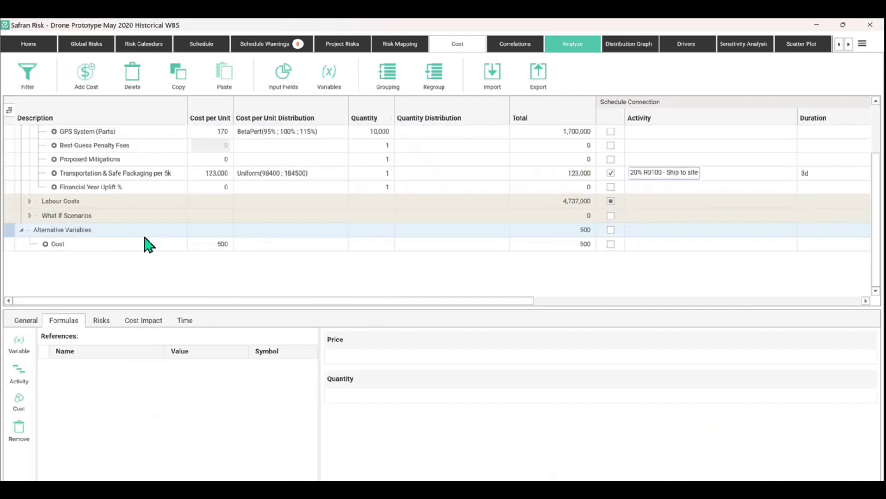
{"action": "scroll", "coordinate": [130, 232], "scroll_direction": "up", "scroll_amount": 3}
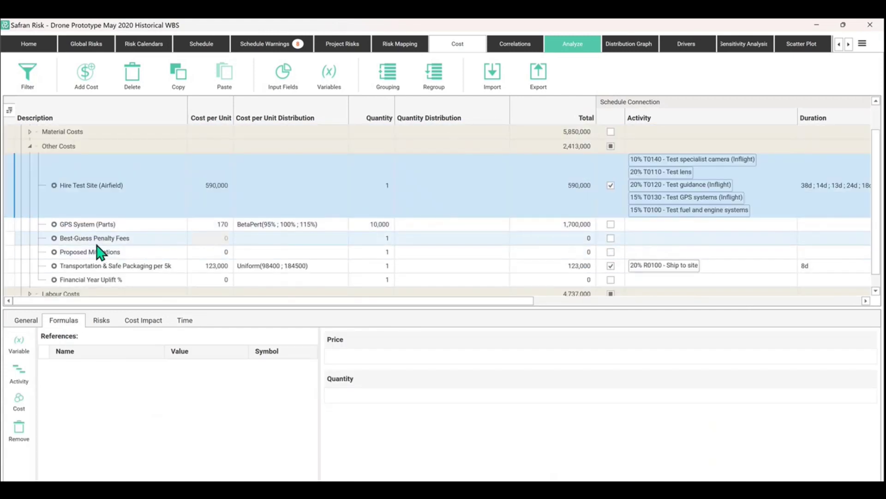
{"action": "left_click", "coordinate": [80, 238]}
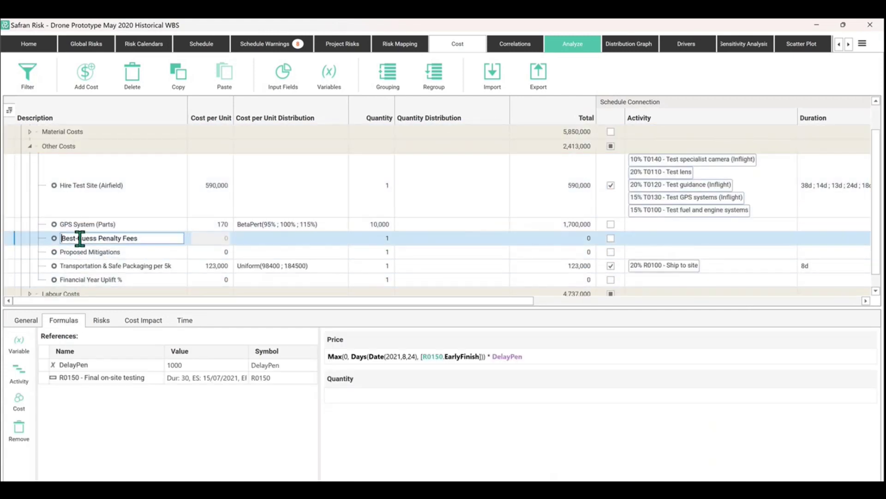
- Expand Labour Costs and show the price formula of Legal Costs (inc. £10k Disbursements)
{"action": "scroll", "coordinate": [80, 238], "scroll_direction": "down", "scroll_amount": 3}
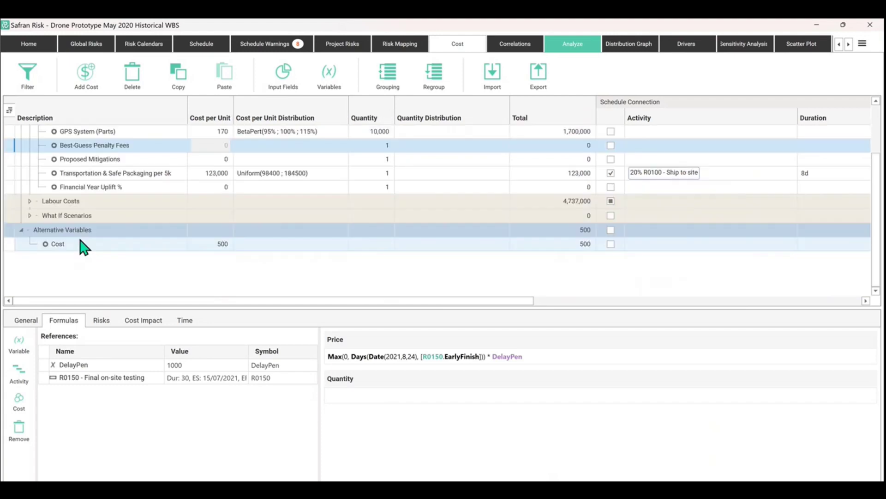
{"action": "left_click", "coordinate": [30, 201]}
{"action": "scroll", "coordinate": [144, 233], "scroll_direction": "down", "scroll_amount": 1}
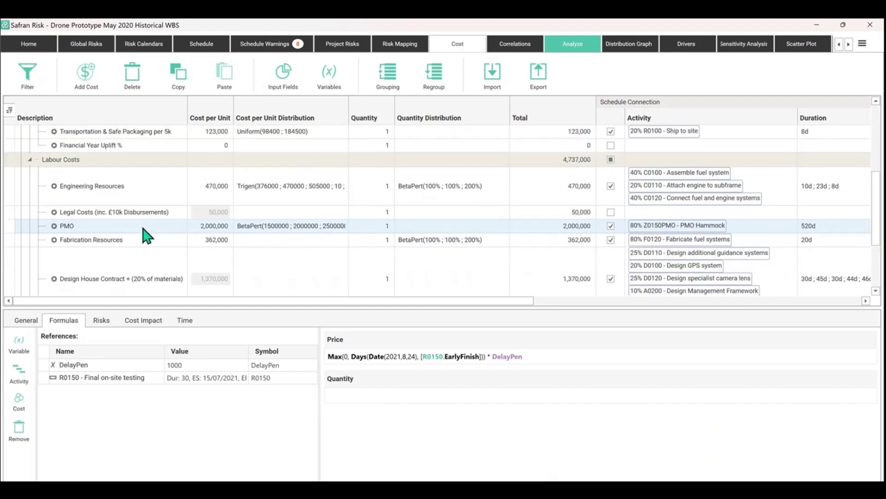
{"action": "left_click", "coordinate": [97, 213]}
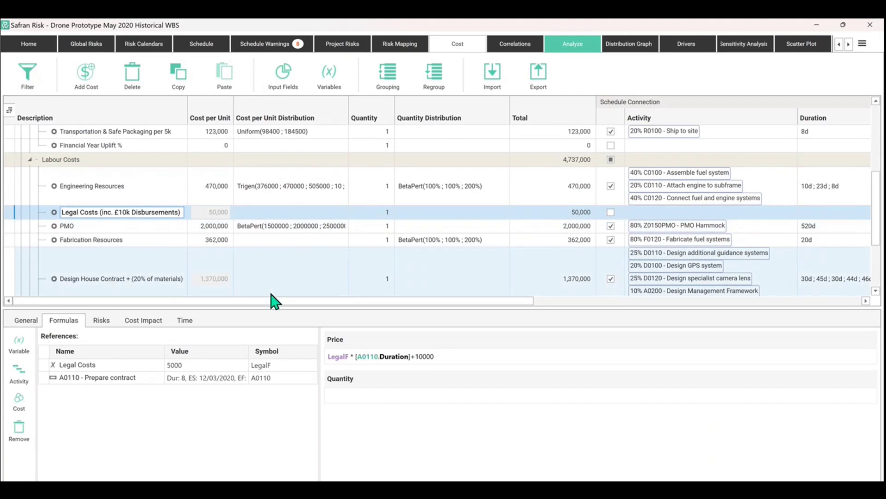
{"action": "left_click", "coordinate": [332, 358]}
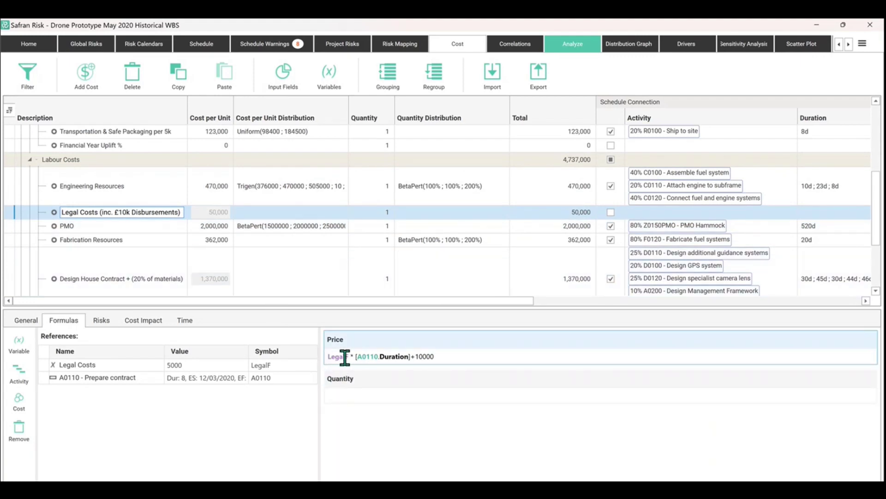
- Examine the Legal Costs variable, the A0110 - Prepare contract activity and the LegalF symbol used in the price formula
{"action": "left_click", "coordinate": [128, 364]}
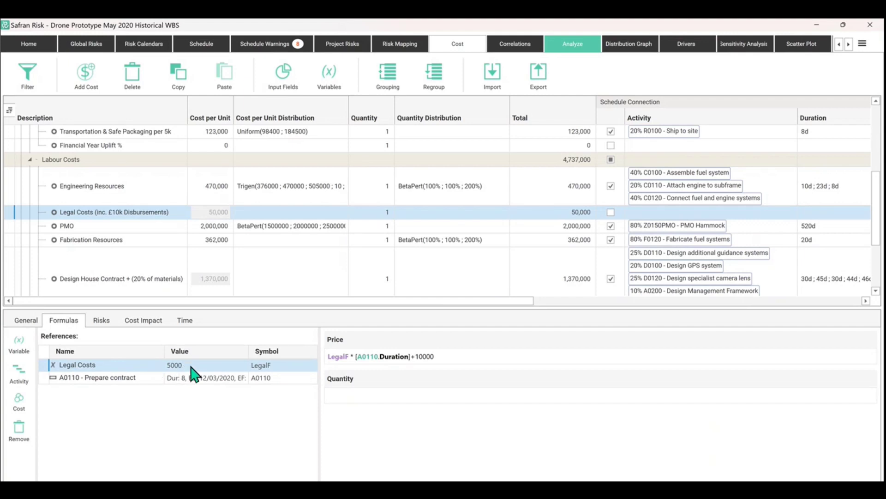
{"action": "left_click", "coordinate": [130, 379]}
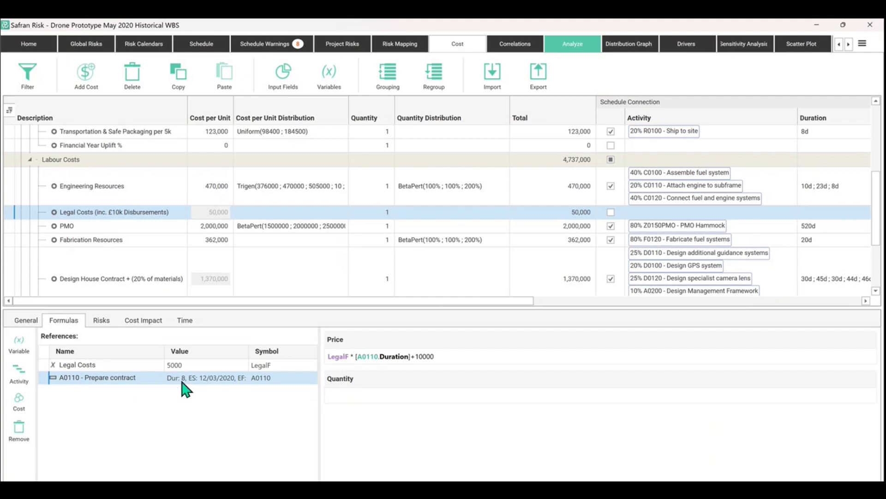
{"action": "left_click", "coordinate": [276, 365]}
{"action": "left_click", "coordinate": [272, 365]}
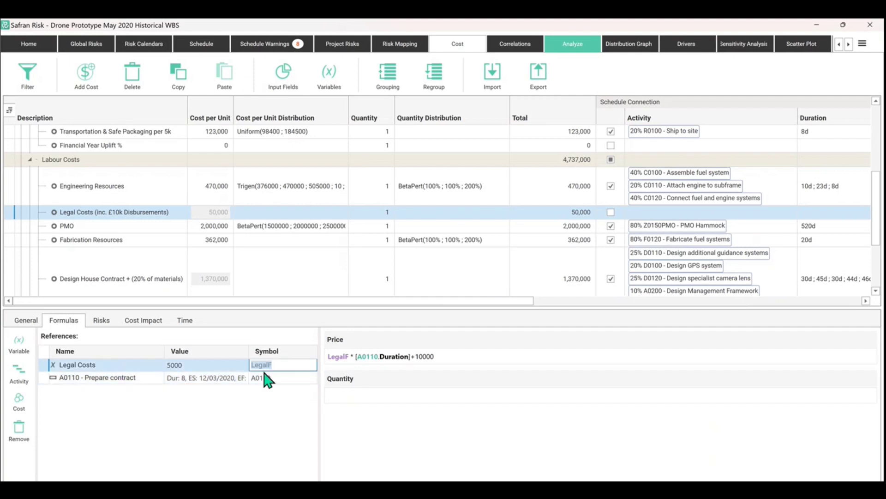
{"action": "left_click", "coordinate": [274, 365]}
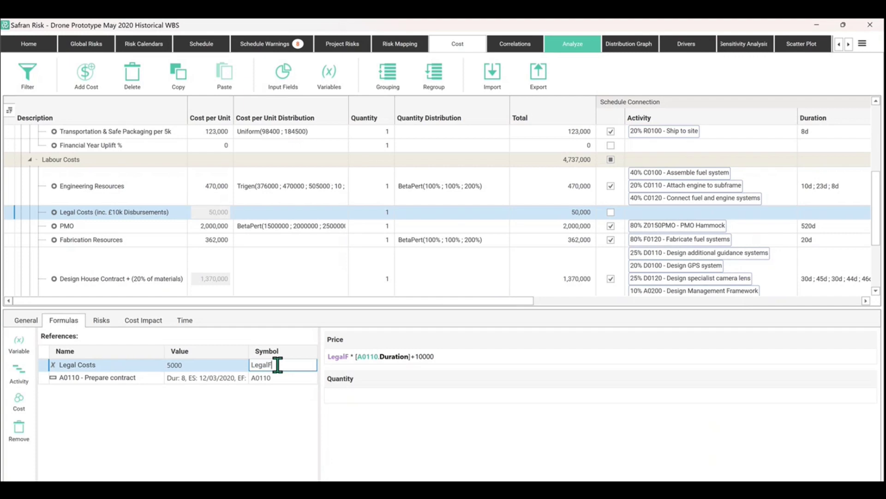
{"action": "left_click", "coordinate": [347, 364]}
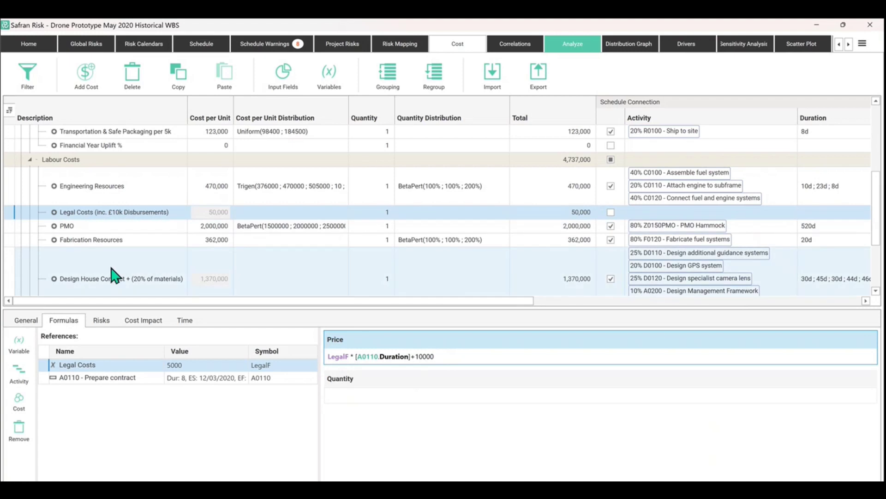
- Examine the Design House Contract's price formula and Materials reference, including the cost references available under National Economic Scenario
{"action": "left_click", "coordinate": [114, 276]}
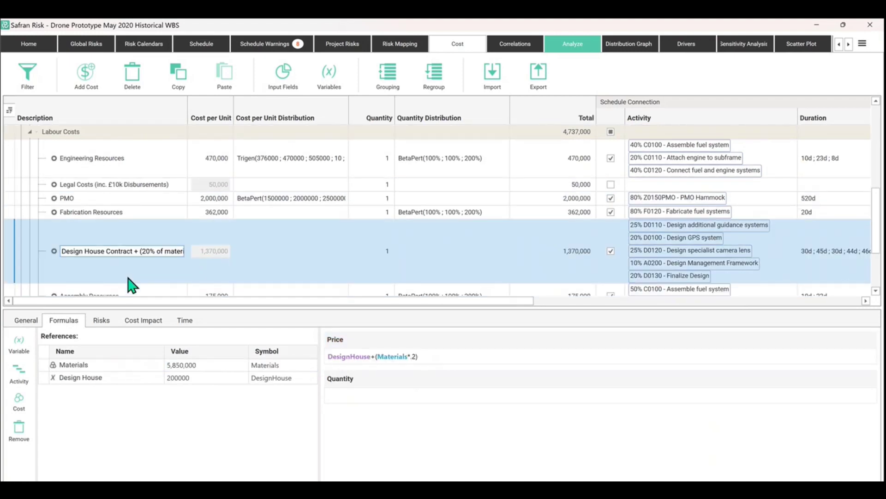
{"action": "left_click", "coordinate": [54, 369]}
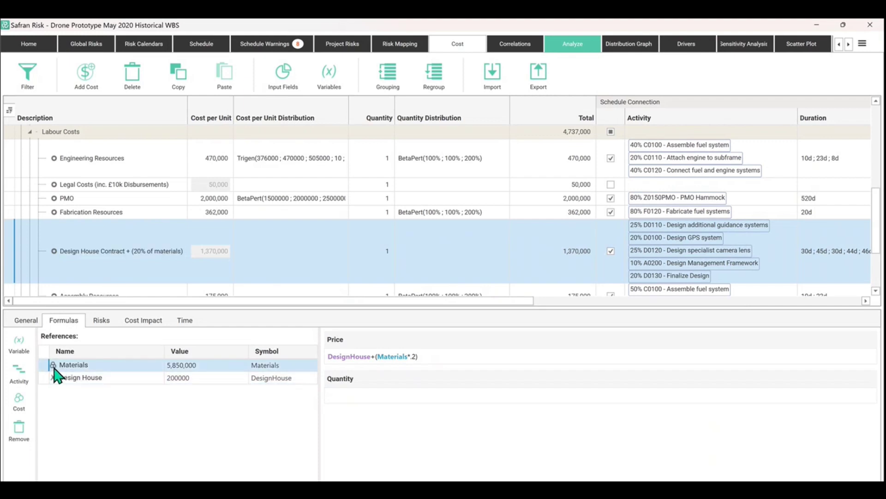
{"action": "left_click", "coordinate": [19, 403]}
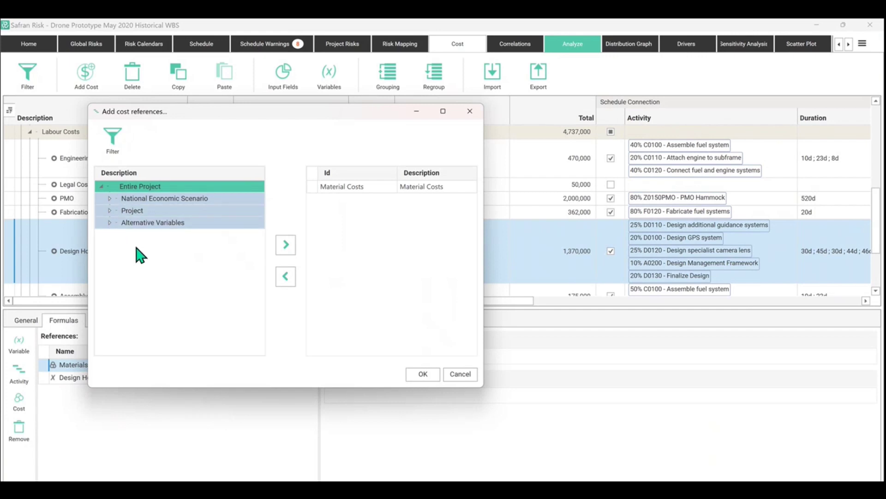
{"action": "left_click", "coordinate": [110, 199]}
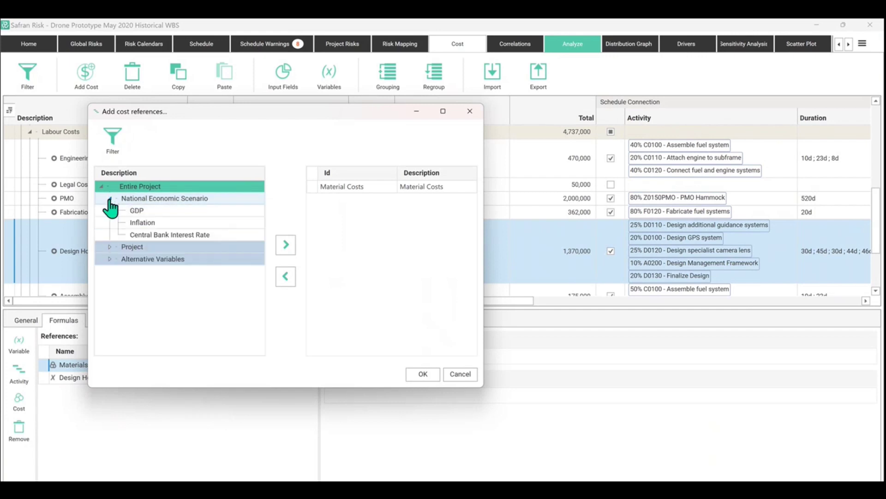
{"action": "left_click", "coordinate": [469, 113]}
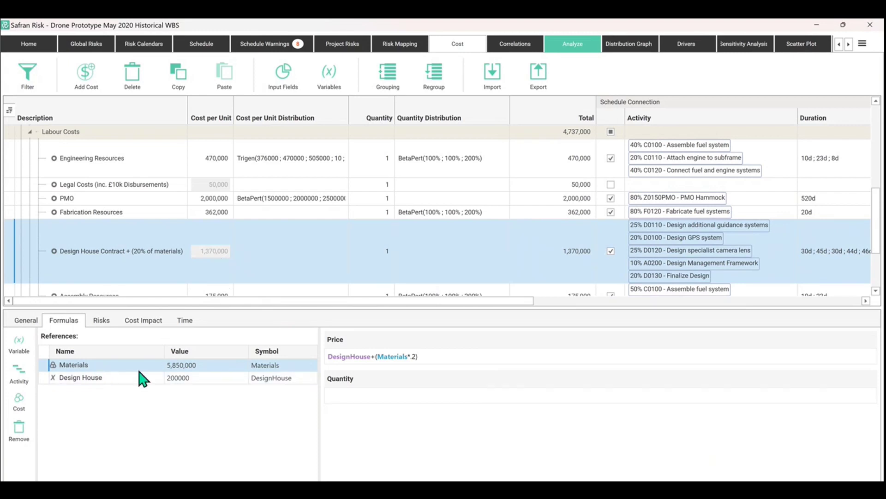
{"action": "left_click", "coordinate": [266, 366]}
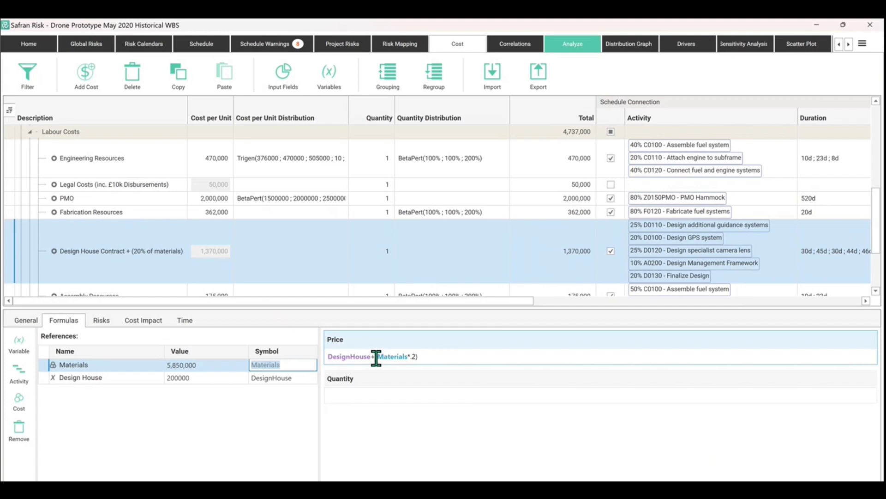
{"action": "left_click", "coordinate": [424, 358]}
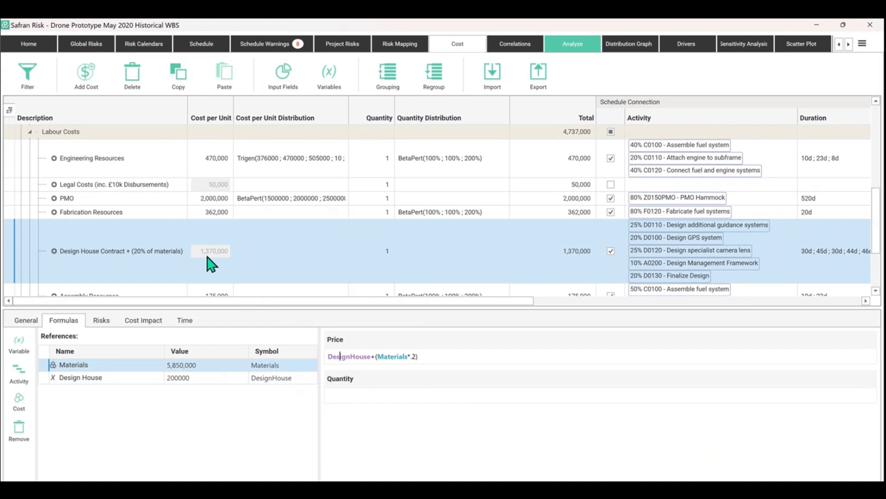
- Select Best-Guess Penalty Fees, open the project's variables and examine DelayPen's description and base value
{"action": "scroll", "coordinate": [157, 217], "scroll_direction": "up", "scroll_amount": 3}
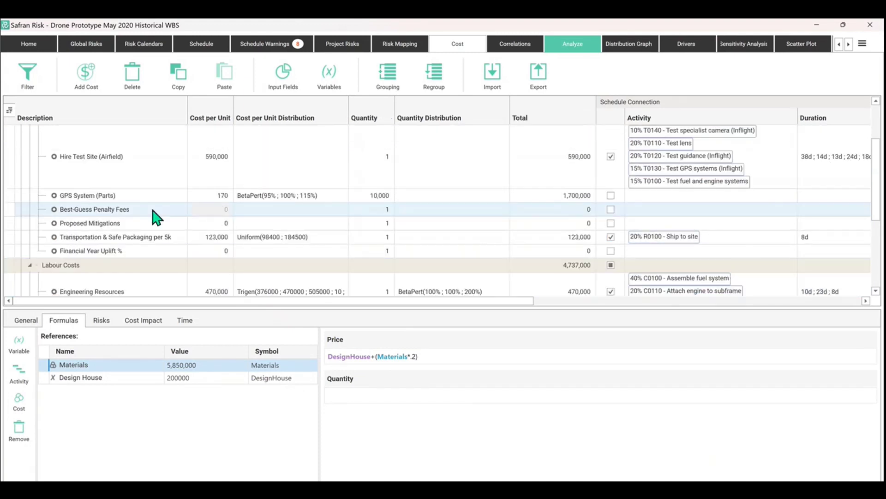
{"action": "left_click", "coordinate": [152, 209]}
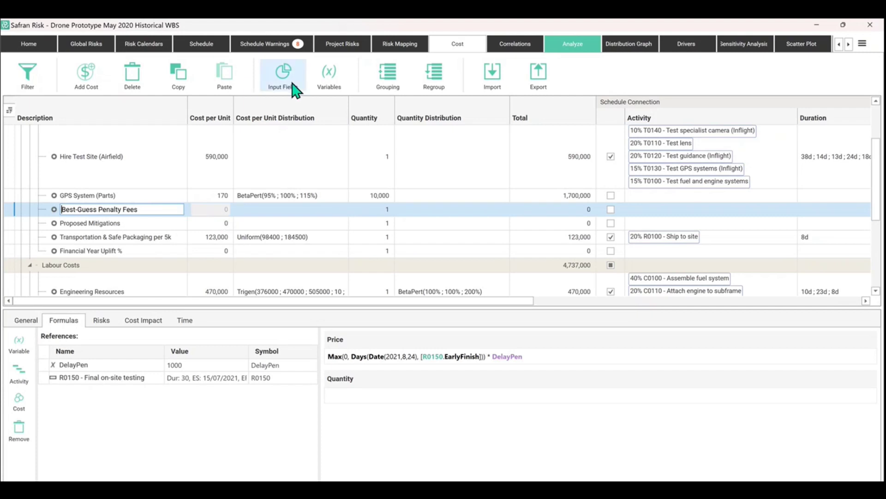
{"action": "left_click", "coordinate": [333, 84]}
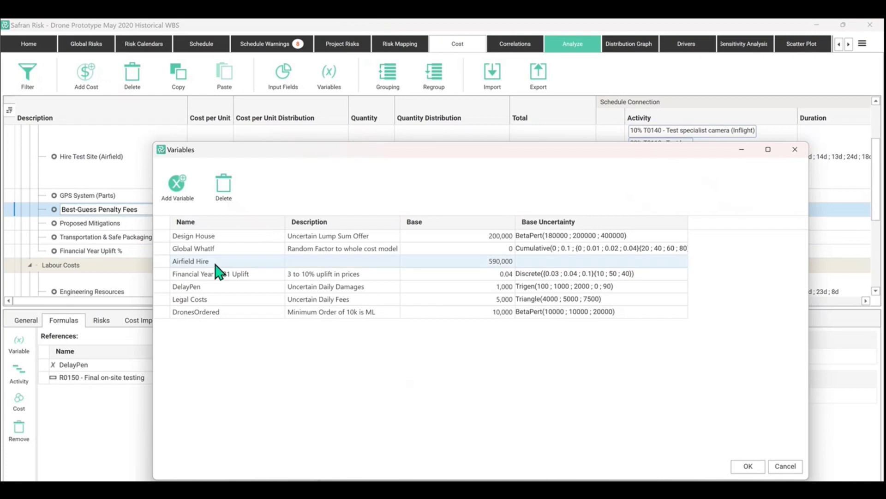
{"action": "left_click", "coordinate": [207, 284]}
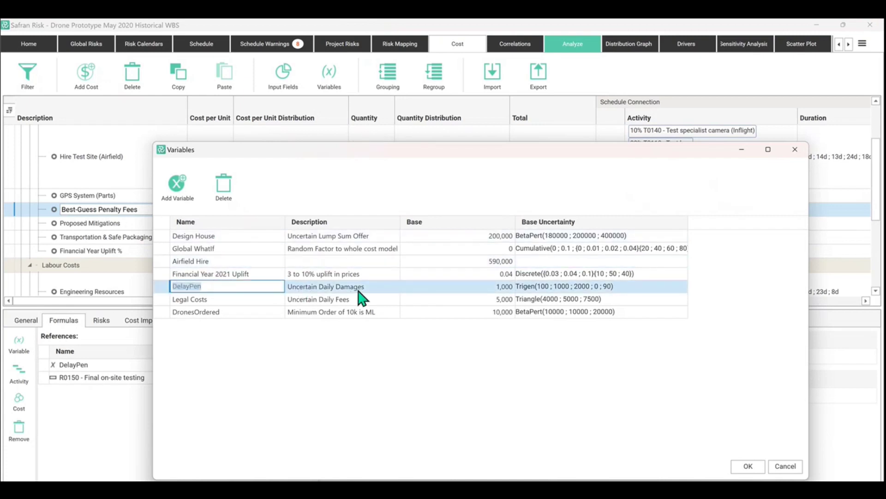
{"action": "left_click", "coordinate": [498, 288]}
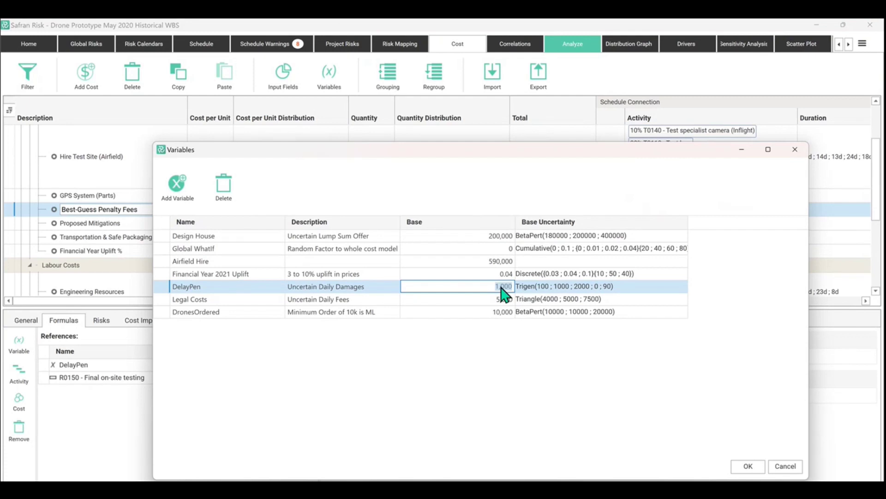
- View the base uncertainty distribution of the DelayPen variable and close the variables list
{"action": "left_click", "coordinate": [554, 287]}
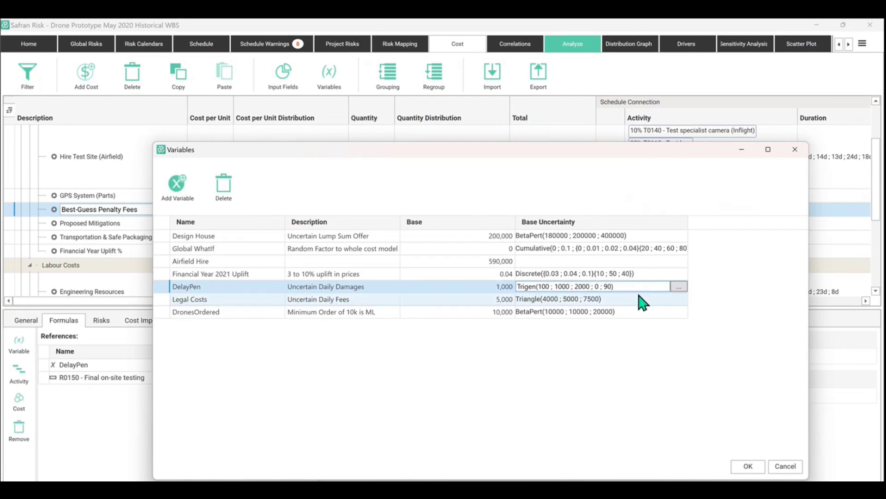
{"action": "left_click", "coordinate": [683, 287]}
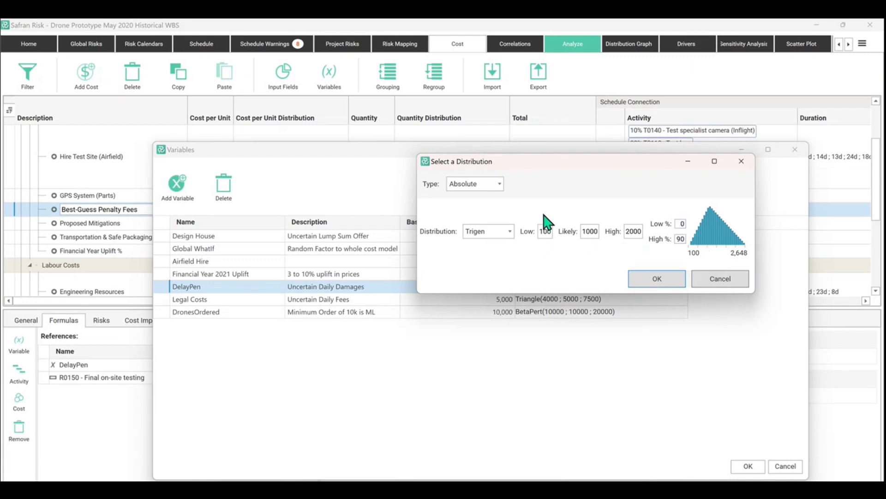
{"action": "left_click", "coordinate": [649, 286]}
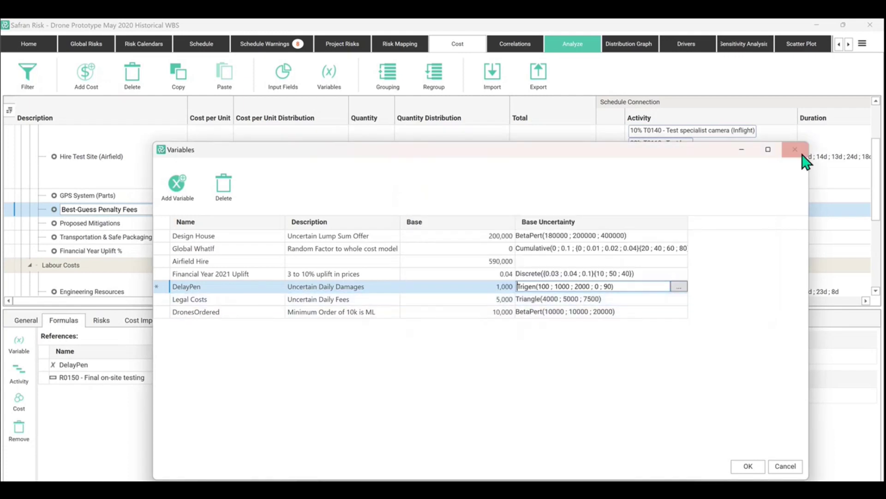
{"action": "left_click", "coordinate": [802, 156]}
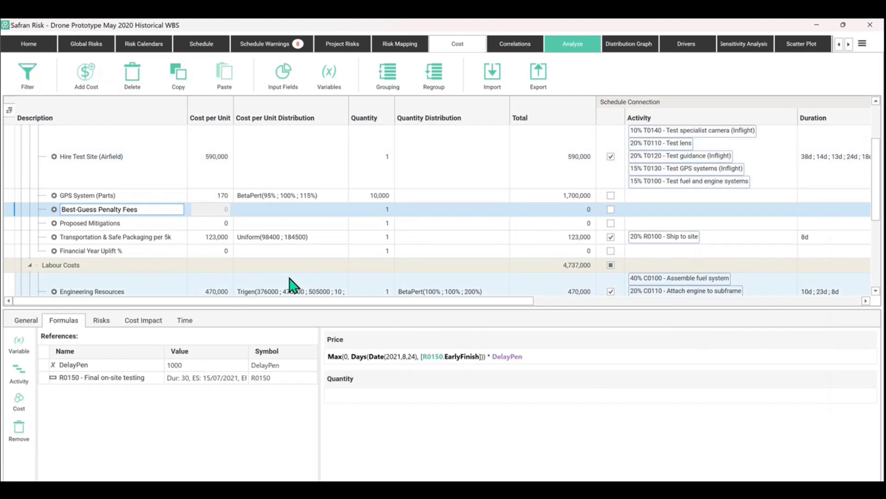
- Browse the On-Site Reconstruction activities available as references for Best-Guess Penalty Fees, and inspect the symbol of the Final on-site testing reference
{"action": "left_click", "coordinate": [224, 213]}
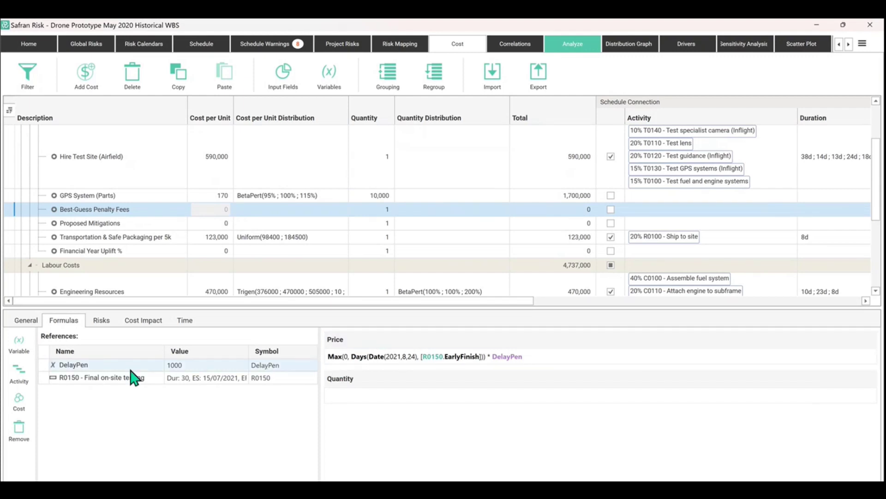
{"action": "left_click", "coordinate": [109, 366]}
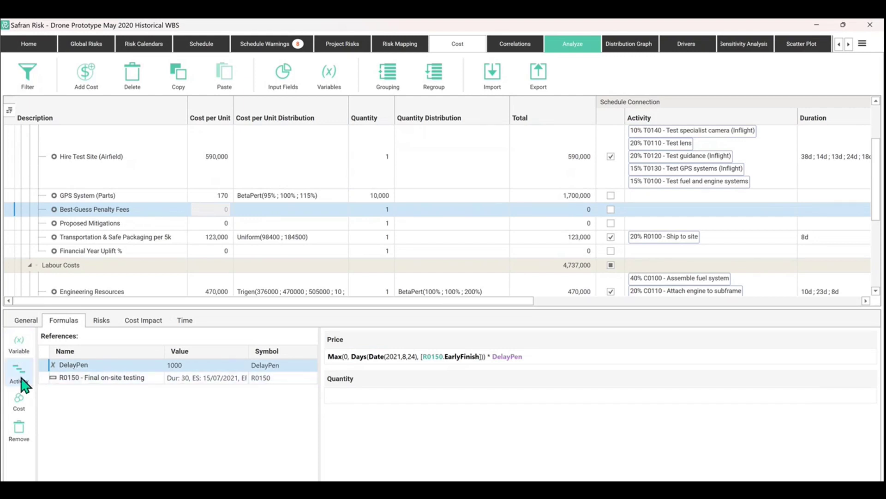
{"action": "left_click", "coordinate": [20, 377]}
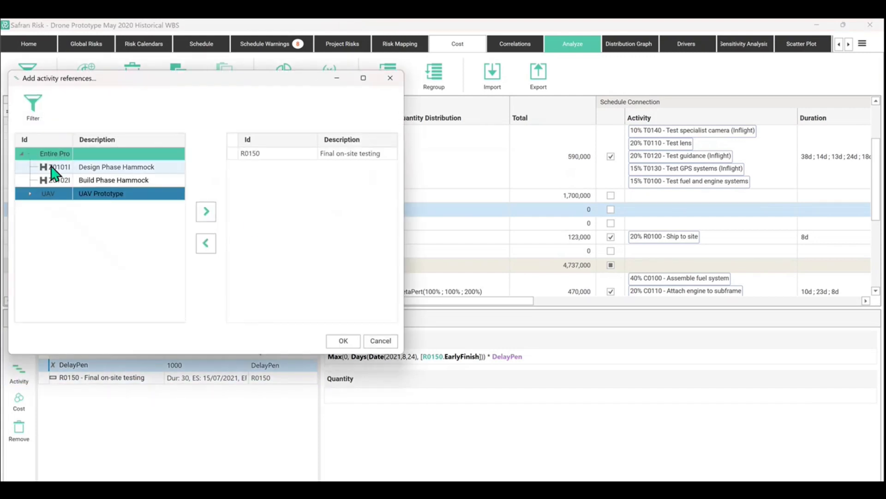
{"action": "left_click", "coordinate": [29, 193]}
{"action": "left_click", "coordinate": [39, 299]}
{"action": "scroll", "coordinate": [121, 279], "scroll_direction": "down", "scroll_amount": 3}
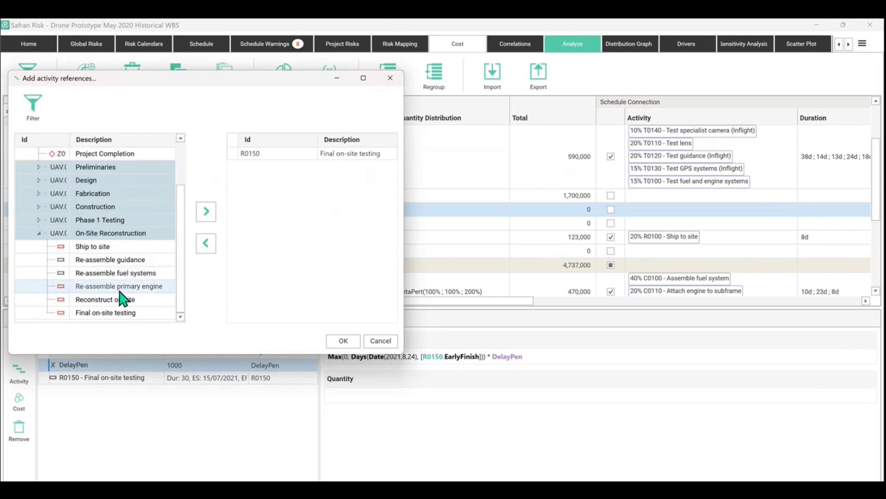
{"action": "left_click", "coordinate": [391, 78]}
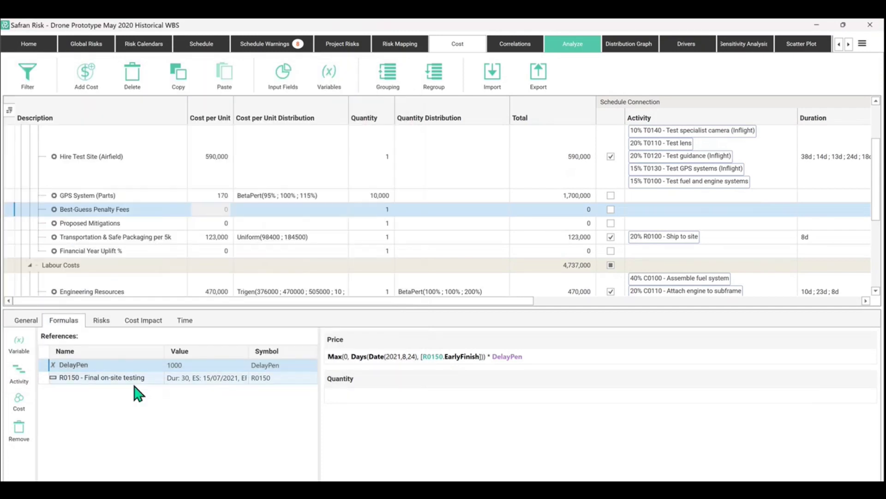
{"action": "double_click", "coordinate": [269, 378]}
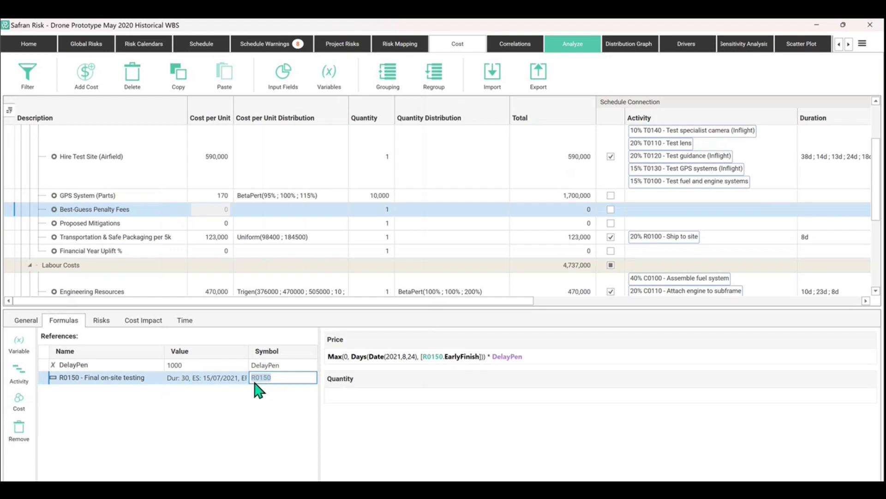
- Examine the R0150 activity symbol and the date 2021,8,24 in the Best-Guess Penalty Fees price formula
{"action": "left_click", "coordinate": [254, 380]}
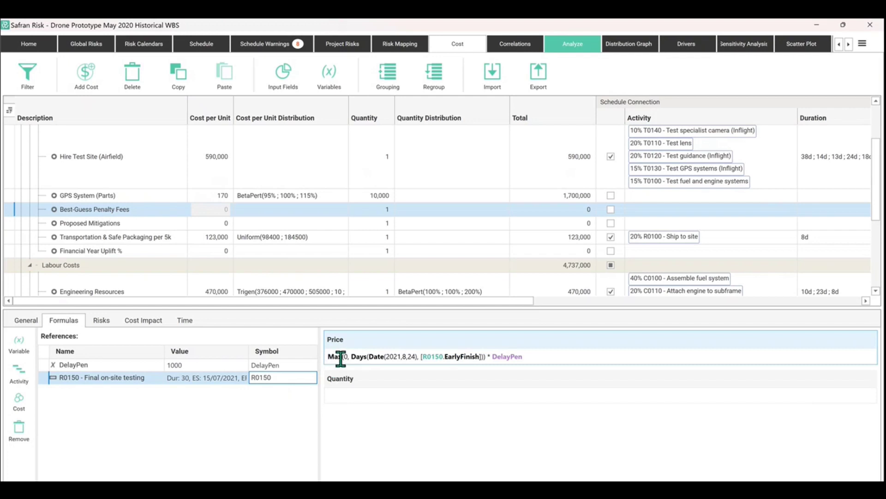
{"action": "left_click", "coordinate": [502, 361]}
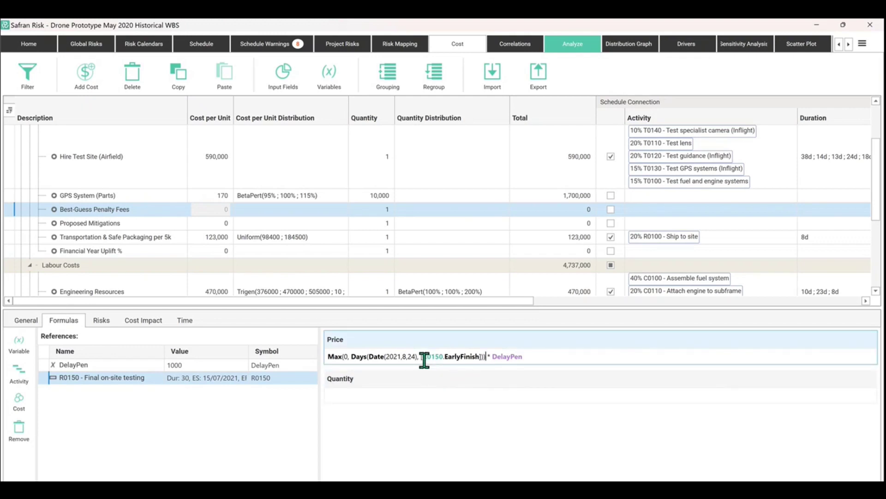
{"action": "left_click_drag", "start_coordinate": [423, 358], "coordinate": [441, 358]}
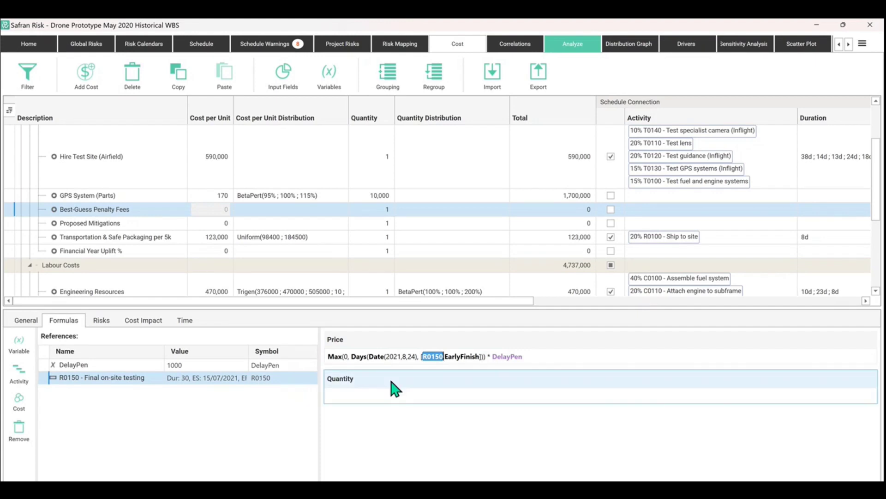
{"action": "left_click", "coordinate": [442, 356]}
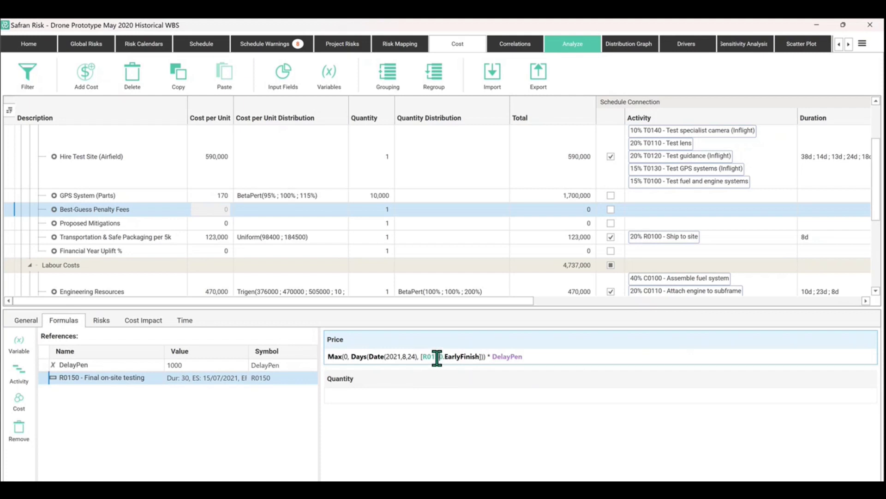
{"action": "left_click_drag", "start_coordinate": [417, 358], "coordinate": [384, 362]}
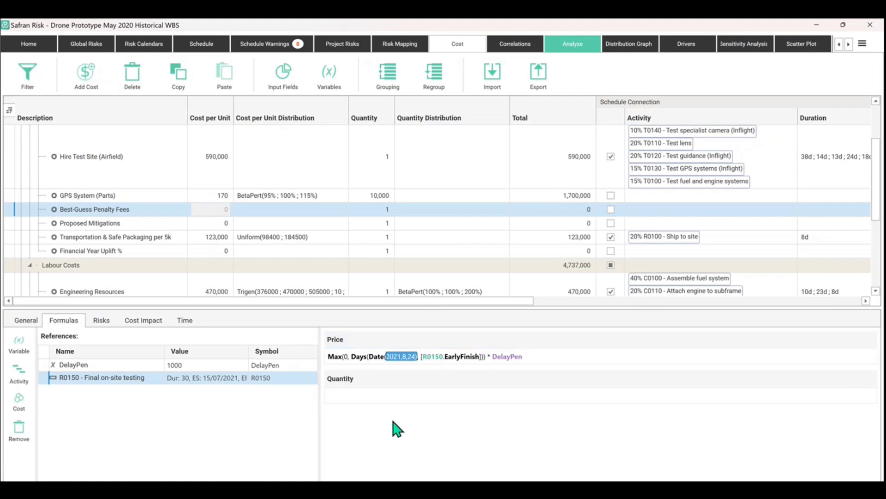
{"action": "left_click", "coordinate": [531, 359]}
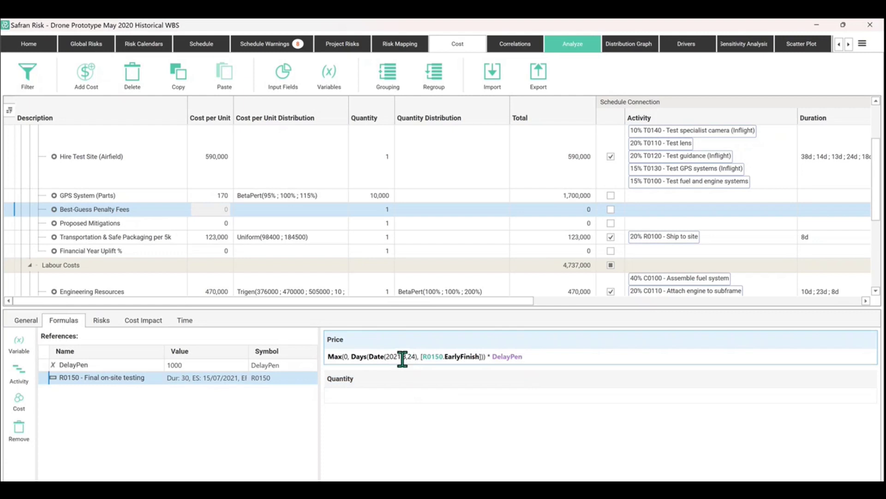
- Examine the multiplication by DelayPen in the price formula and compare it with the variable's symbol in the references
{"action": "double_click", "coordinate": [488, 357]}
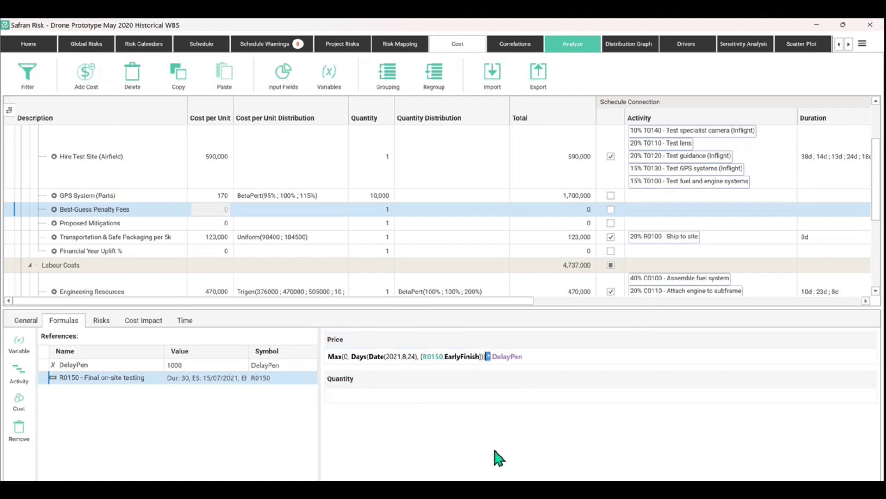
{"action": "double_click", "coordinate": [508, 357]}
{"action": "double_click", "coordinate": [289, 364]}
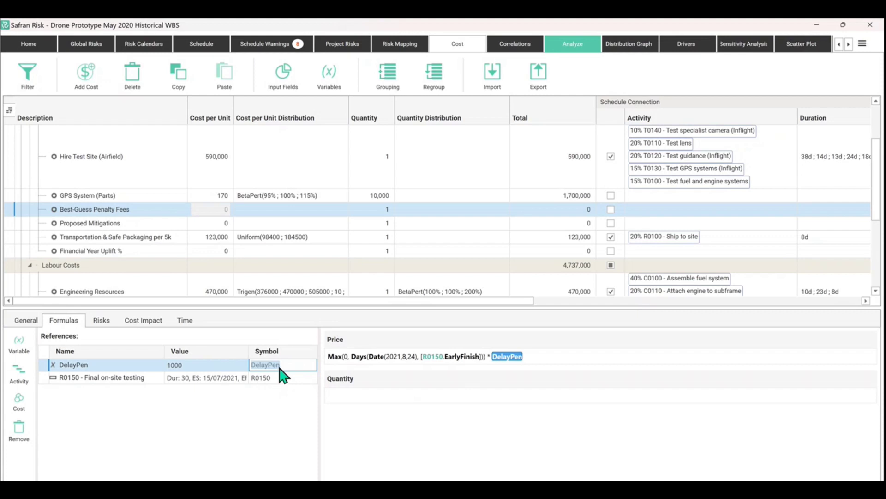
{"action": "left_click", "coordinate": [532, 357]}
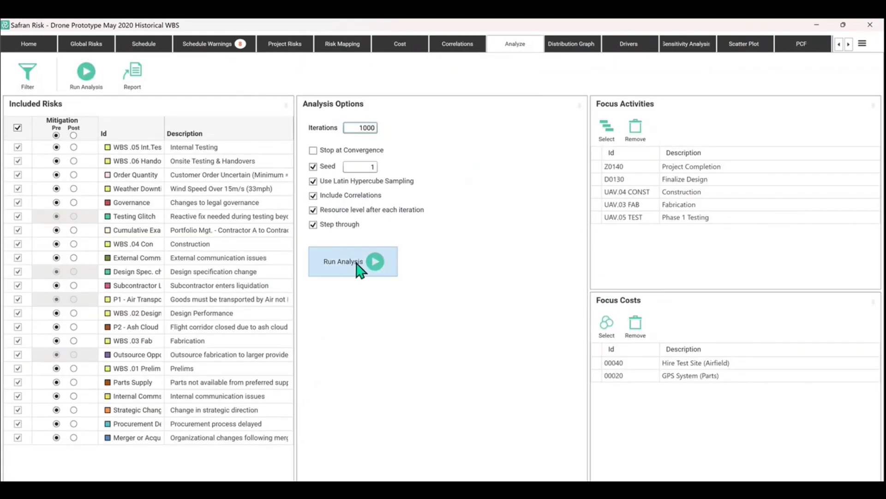
- Run the risk analysis with 1000 iterations, completing all iterations without stepping through them
{"action": "left_click", "coordinate": [360, 269]}
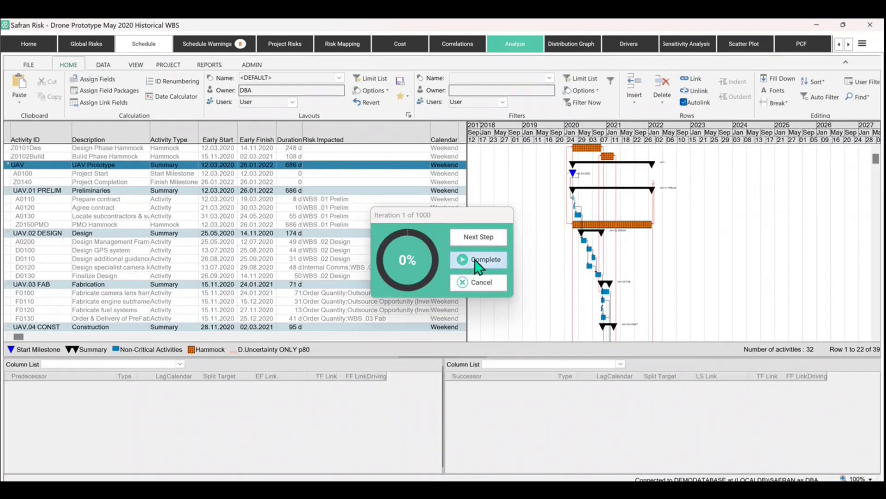
{"action": "left_click", "coordinate": [478, 260]}
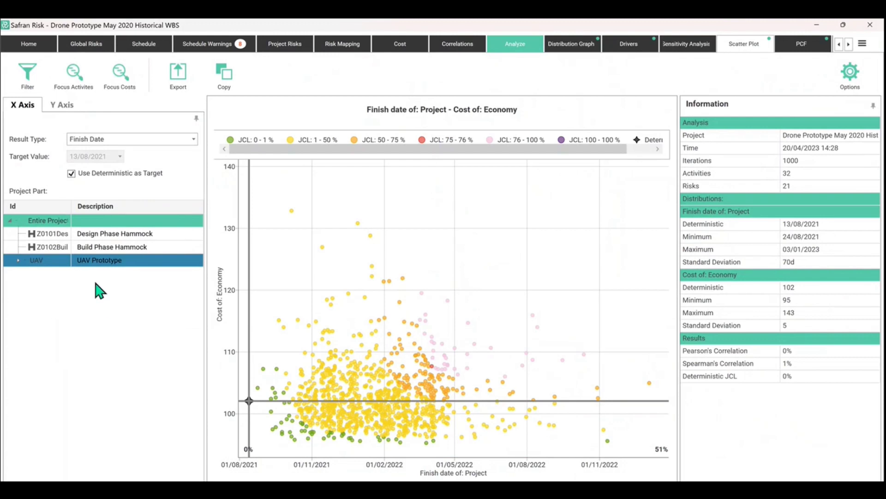
- Plot the cost of Best-Guess Penalty Fees, under the project's Other Costs, on the scatter plot's Y axis
{"action": "left_click", "coordinate": [18, 260]}
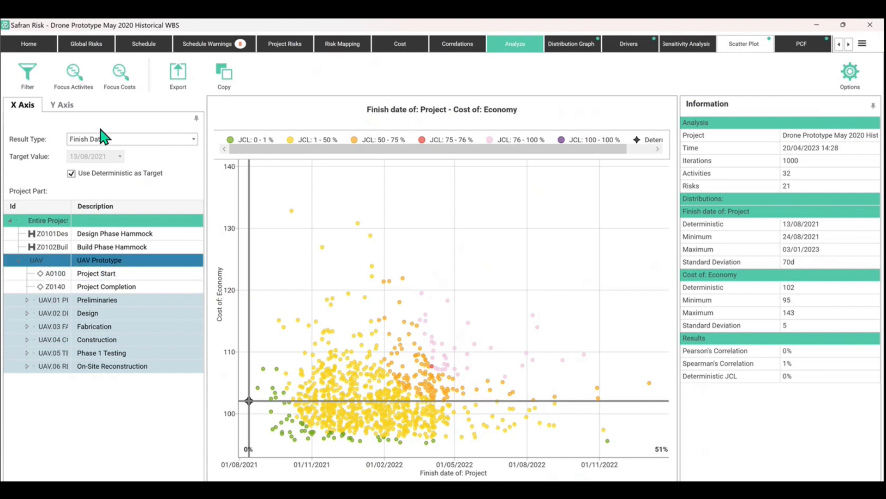
{"action": "left_click", "coordinate": [62, 109]}
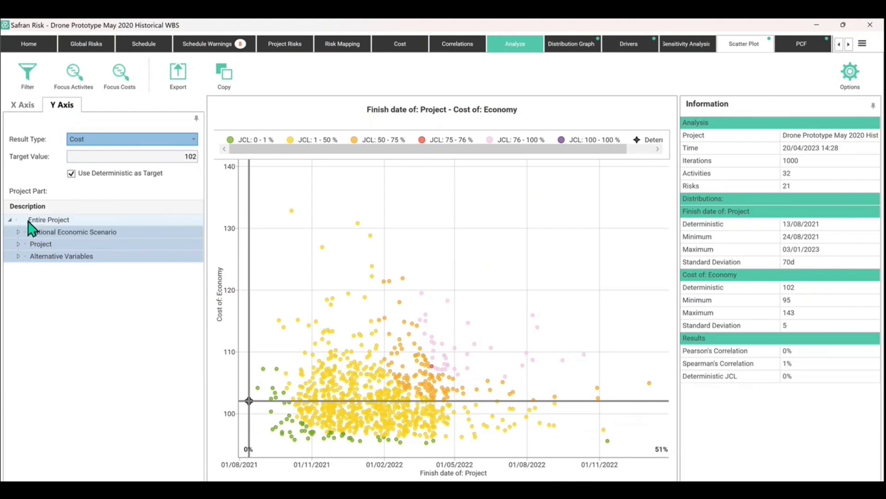
{"action": "left_click", "coordinate": [18, 244]}
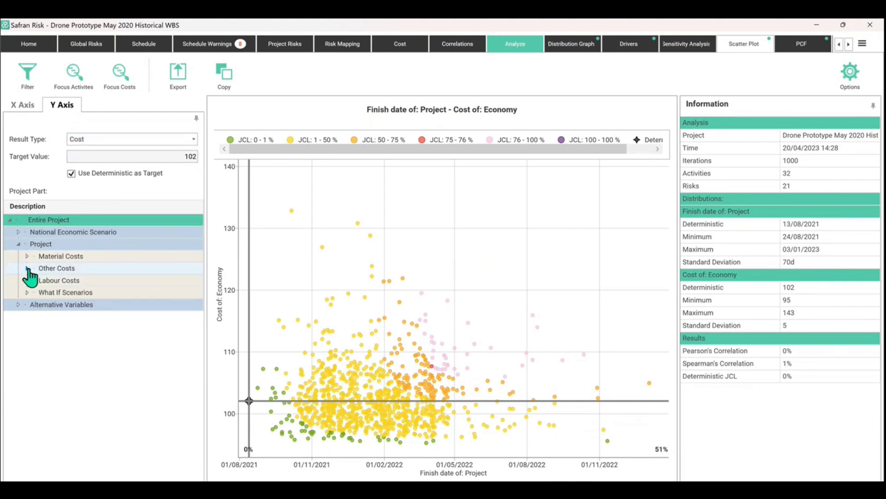
{"action": "left_click", "coordinate": [26, 268]}
{"action": "left_click", "coordinate": [92, 304]}
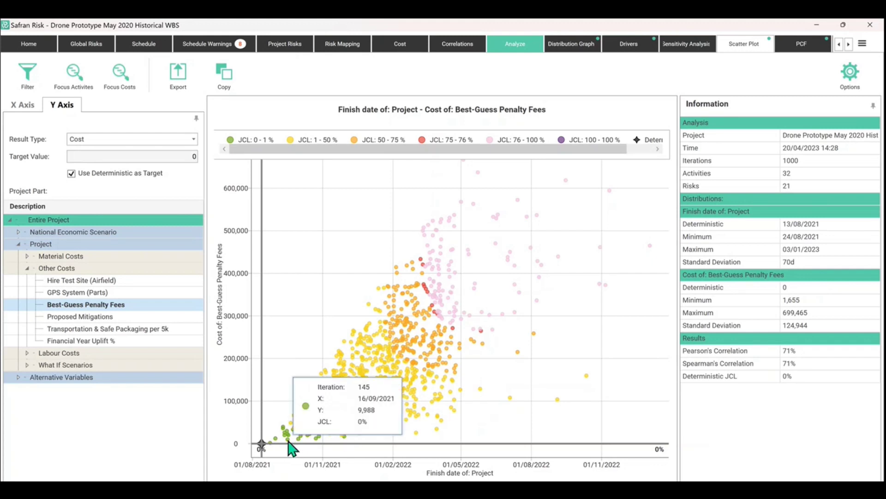
- Inspect individual iterations across the scatter plot to compare project finish dates with penalty fees
{"action": "mouse_move", "coordinate": [317, 439]}
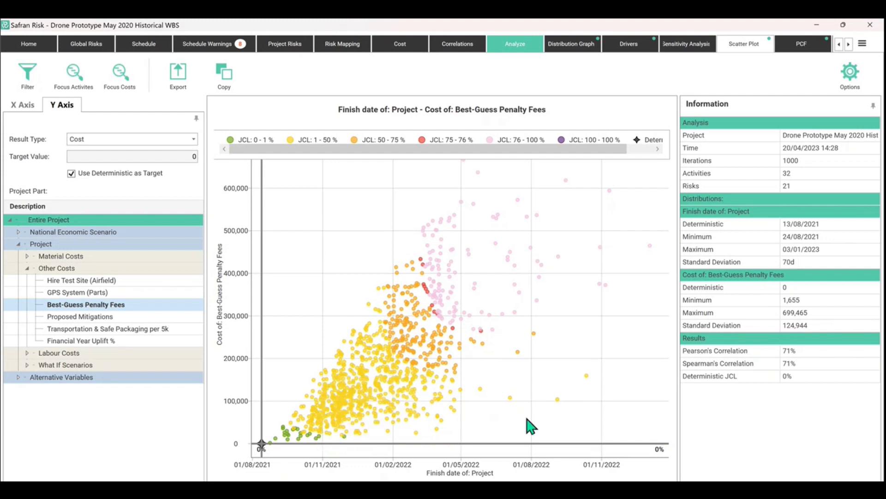
{"action": "mouse_move", "coordinate": [558, 401]}
{"action": "mouse_move", "coordinate": [465, 162]}
{"action": "mouse_move", "coordinate": [268, 443]}
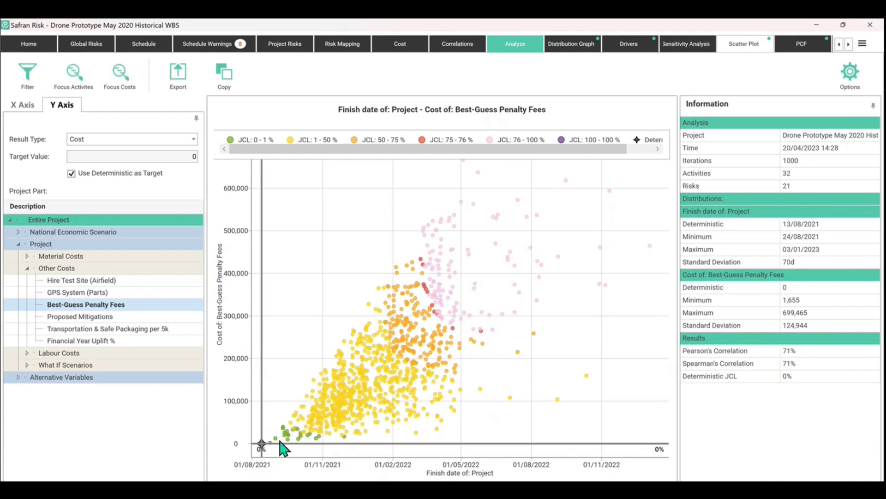